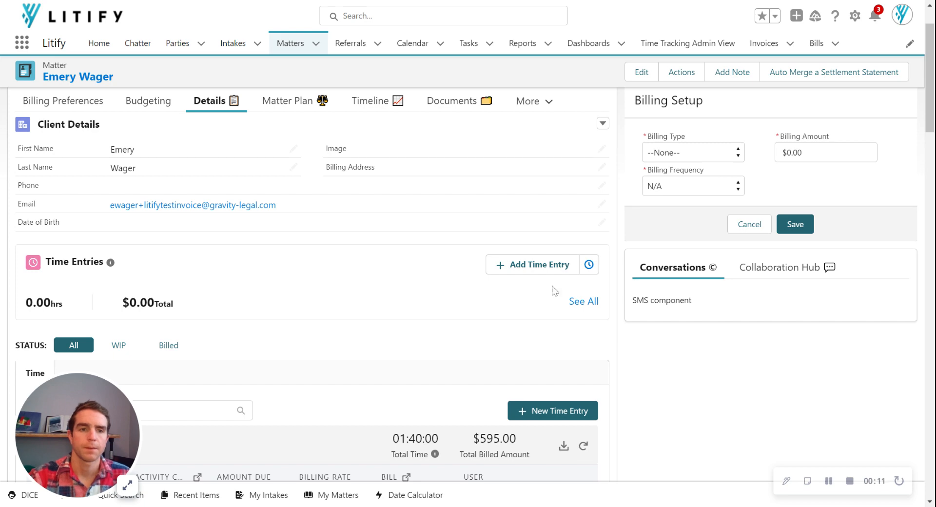
Add a billable time entry of 1.5 hours to the matter's work in progress, dated Mar 3, 2023.
click(63, 101)
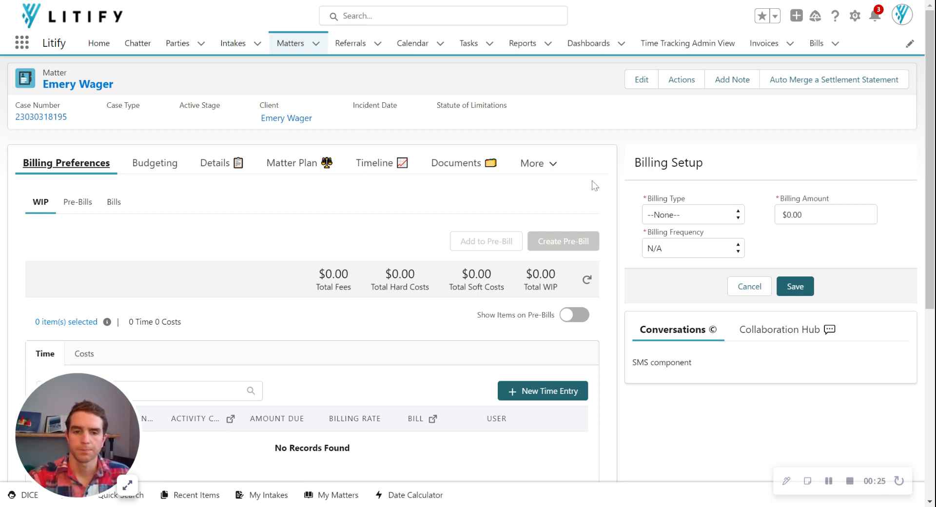
scroll(594, 183, down, 1)
scroll(517, 164, up, 1)
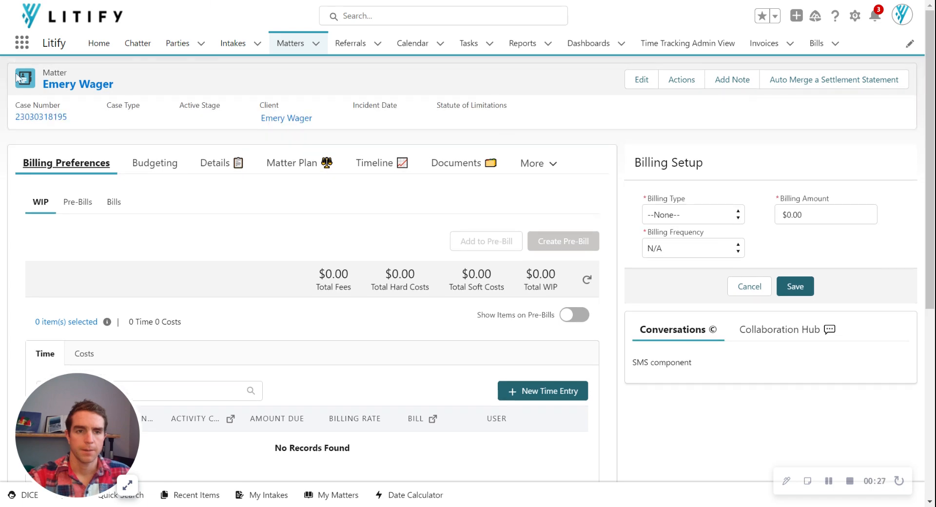
scroll(479, 300, down, 2)
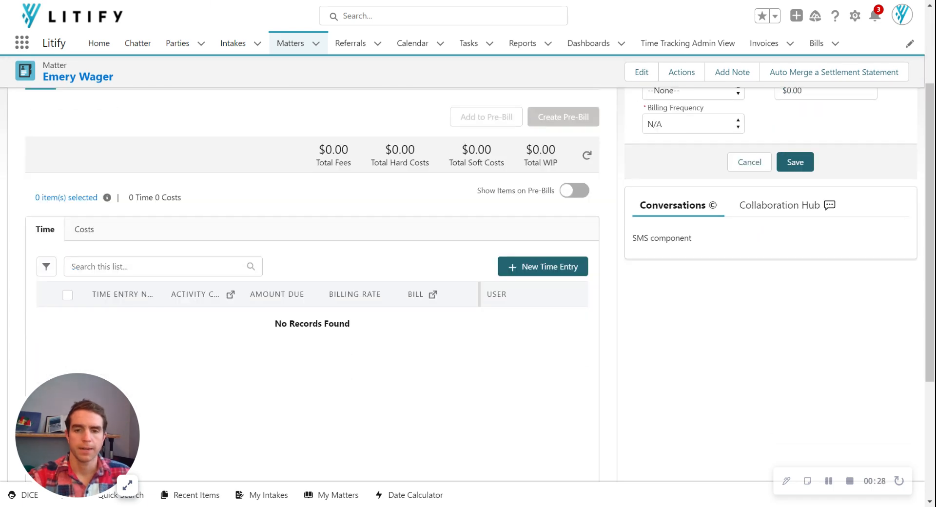
click(560, 271)
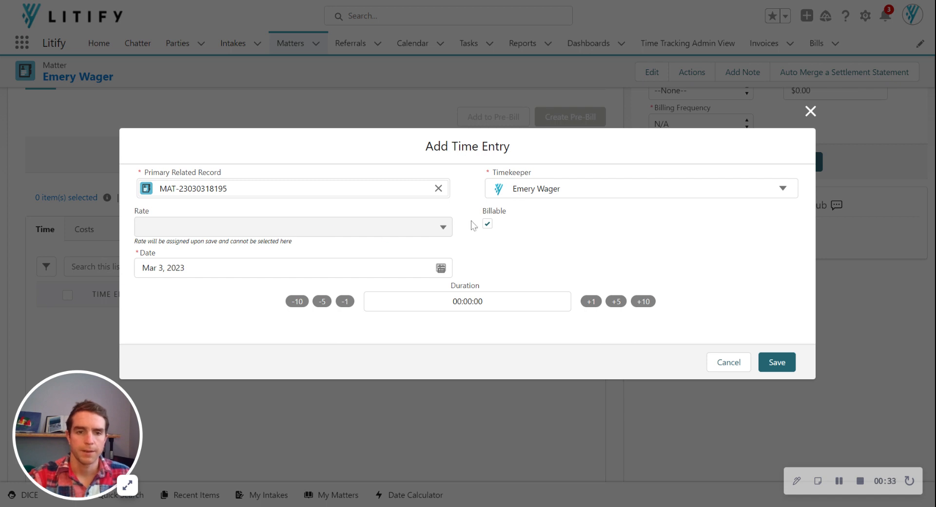
click(643, 303)
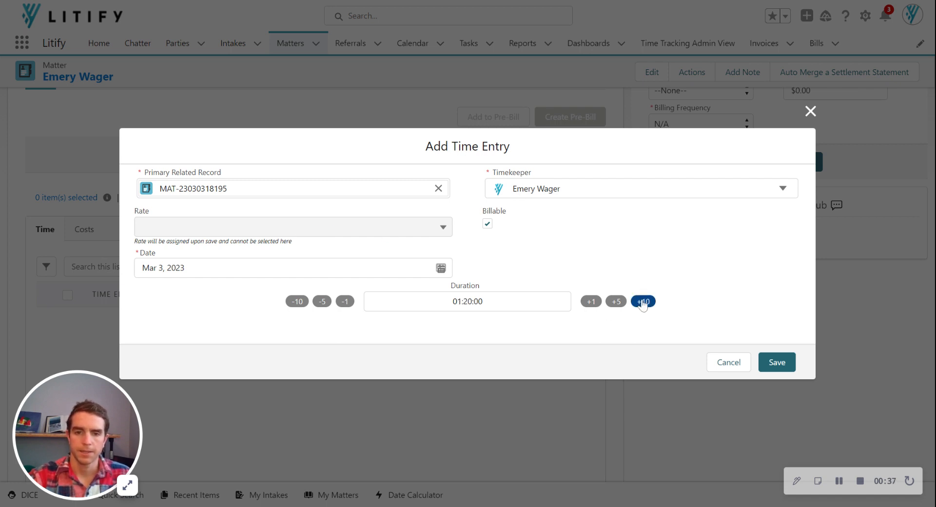
click(643, 303)
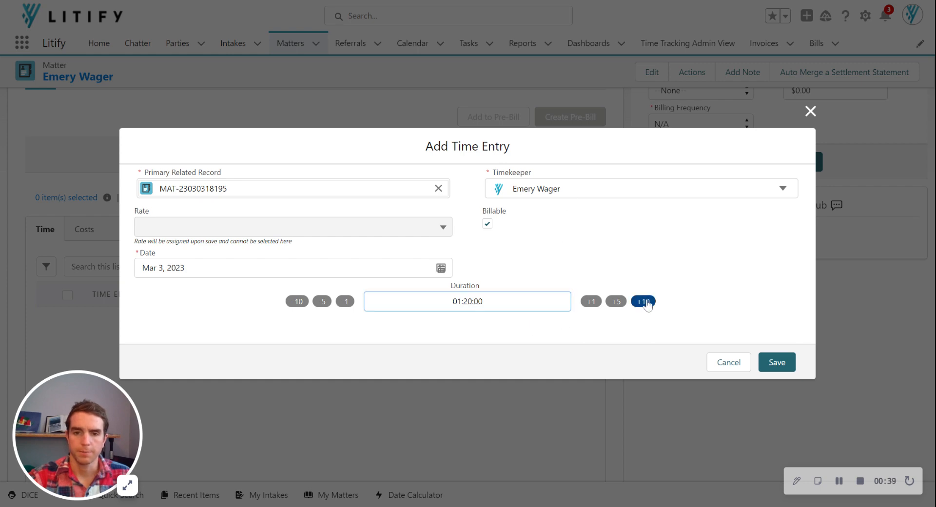
click(785, 366)
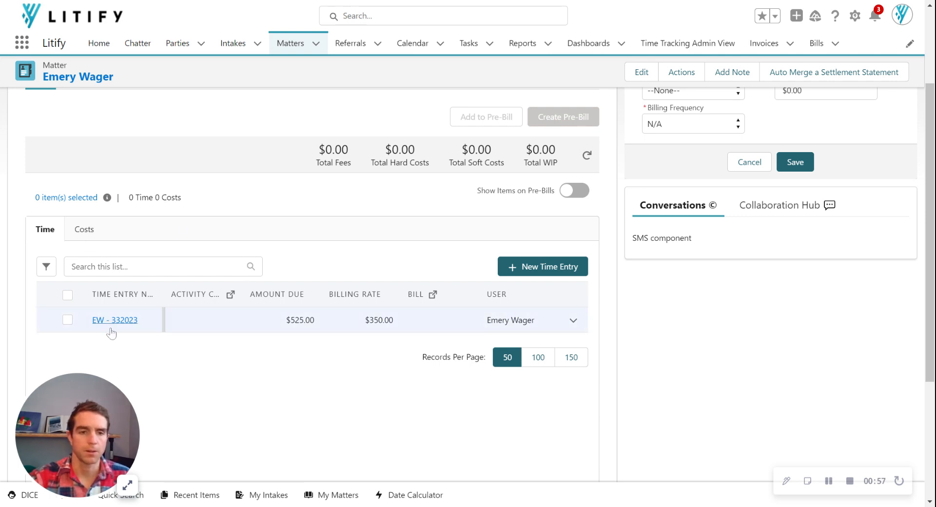
Start a pre-bill from the new time entry with a billing period from Mar 1, 2023 to Mar 3, 2023.
click(68, 320)
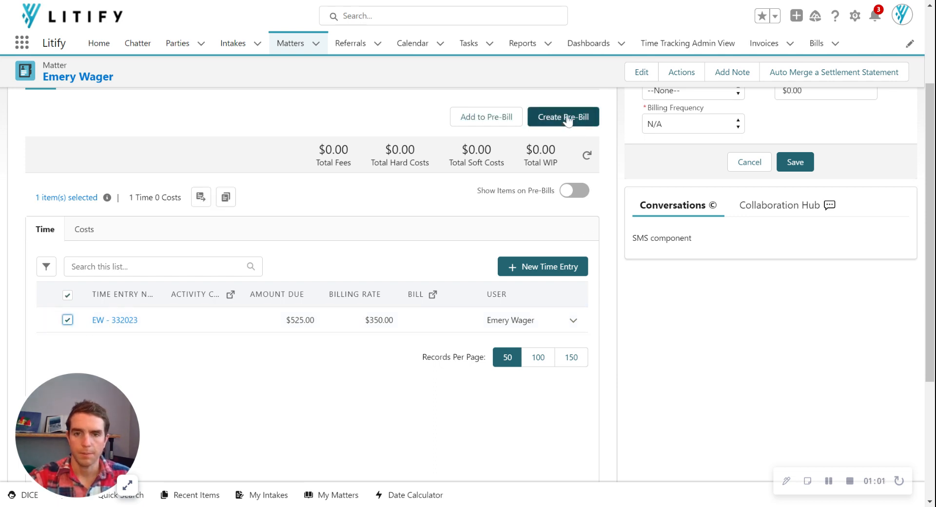
click(68, 294)
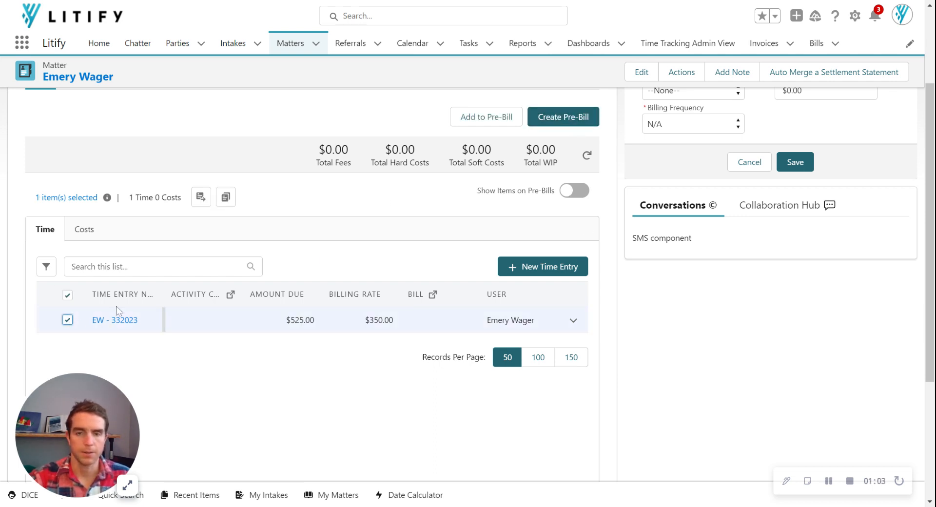
click(563, 118)
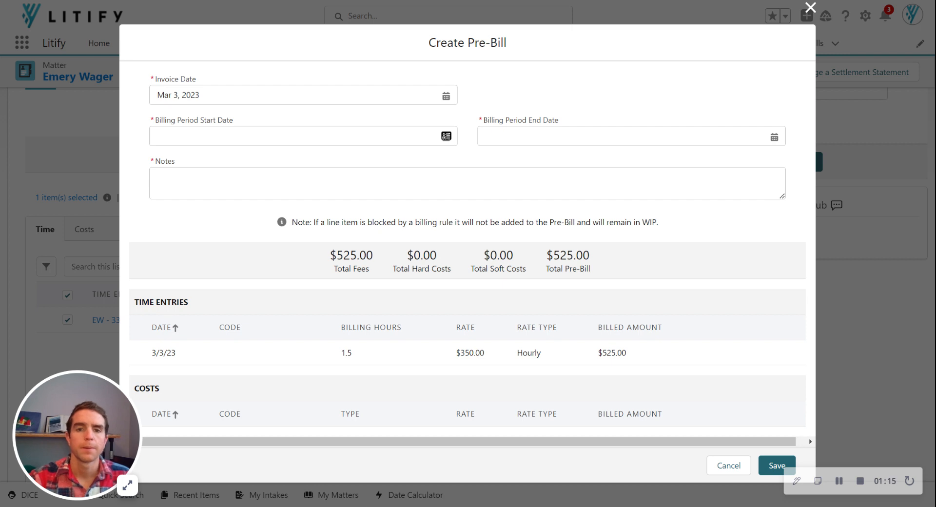
click(446, 136)
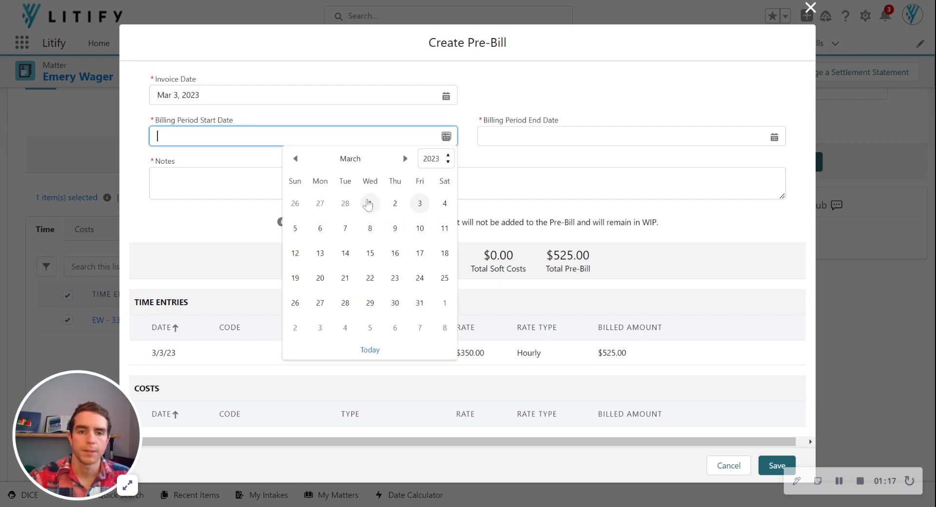
click(369, 203)
click(775, 137)
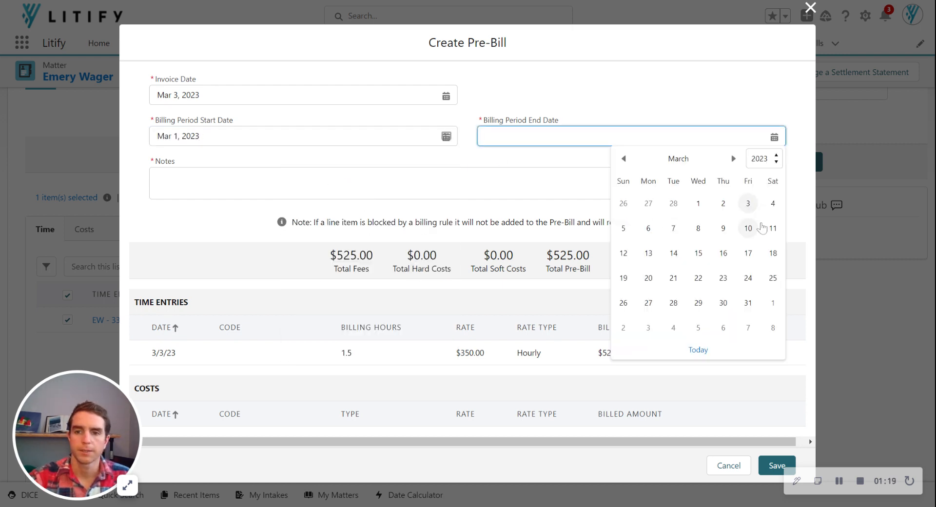
click(753, 204)
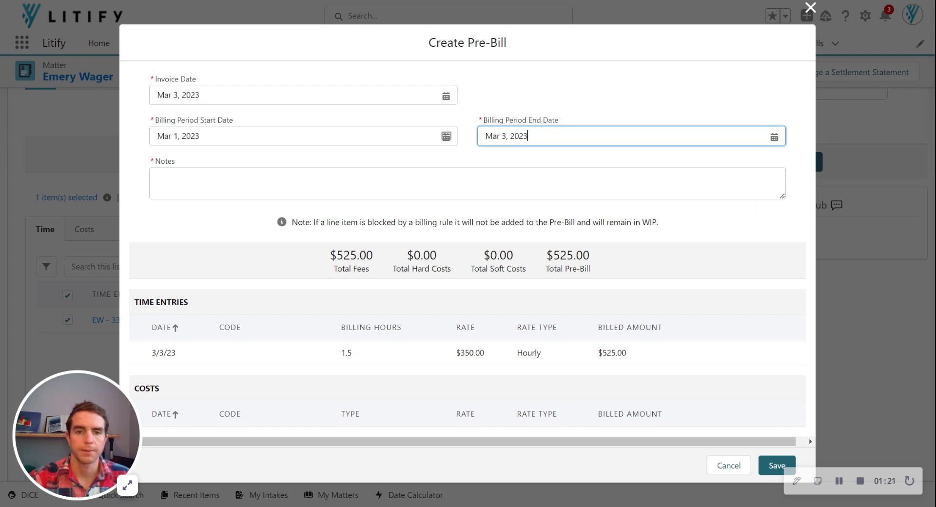
Enter "Notes" as the pre-bill's notes and save the pre-bill.
click(393, 181)
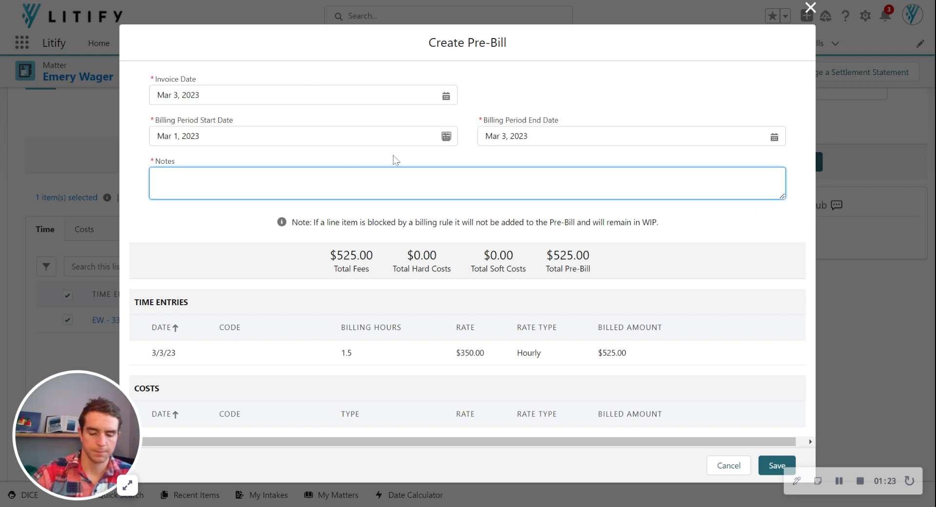
text(Notes)
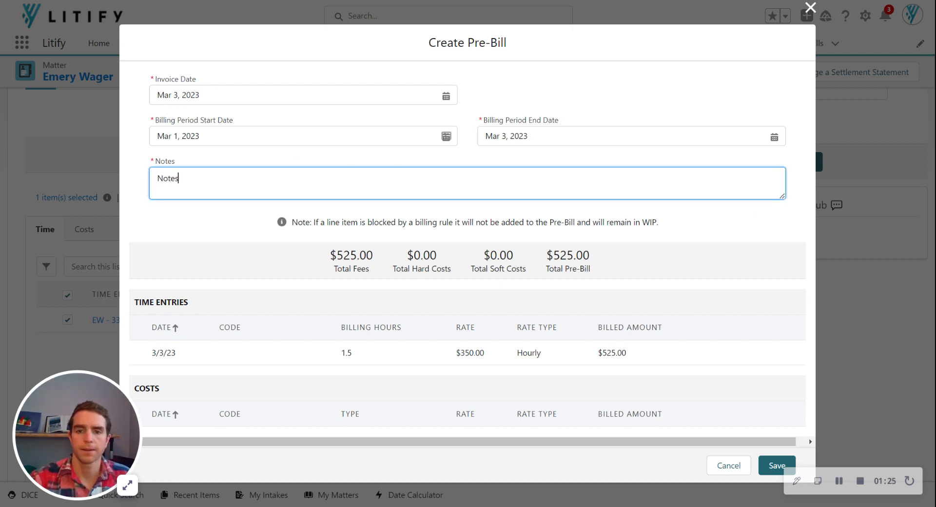
click(716, 213)
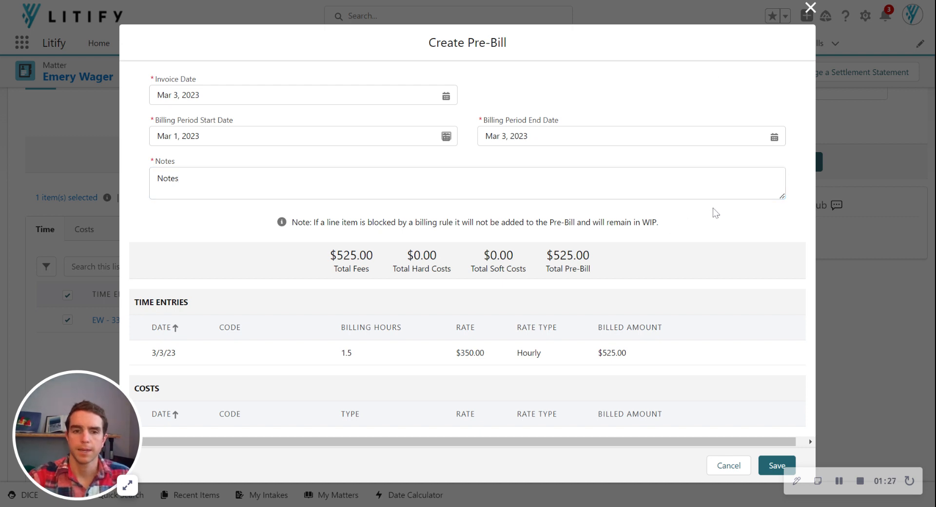
click(767, 467)
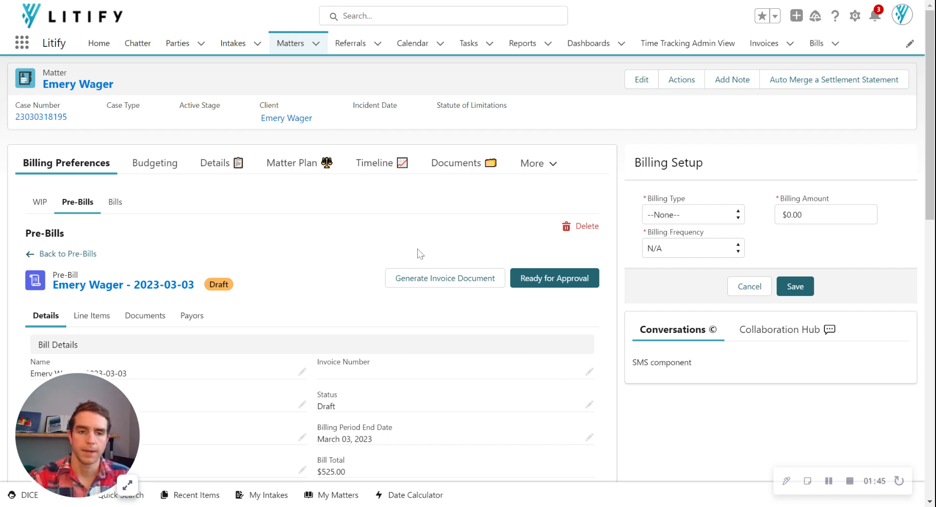
Review the draft pre-bill's details and line items and mark it ready for approval.
scroll(417, 250, down, 4)
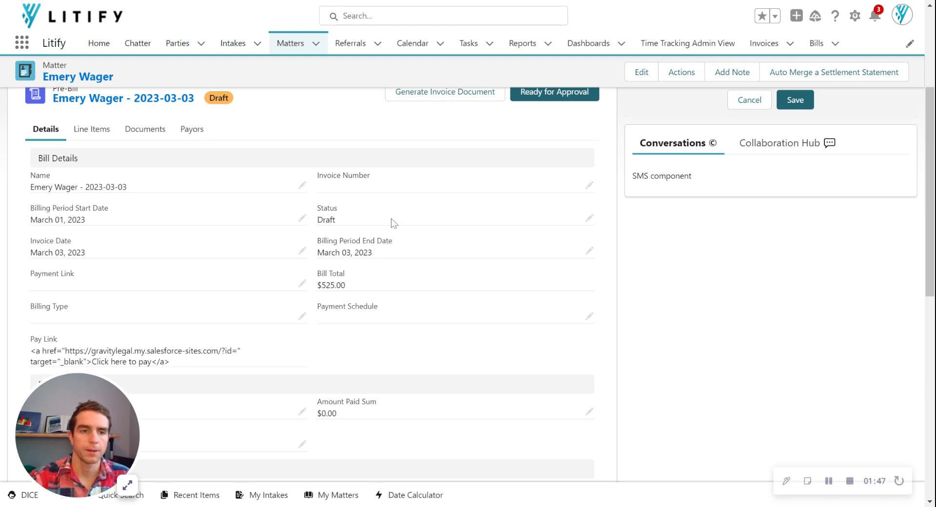
scroll(394, 223, up, 1)
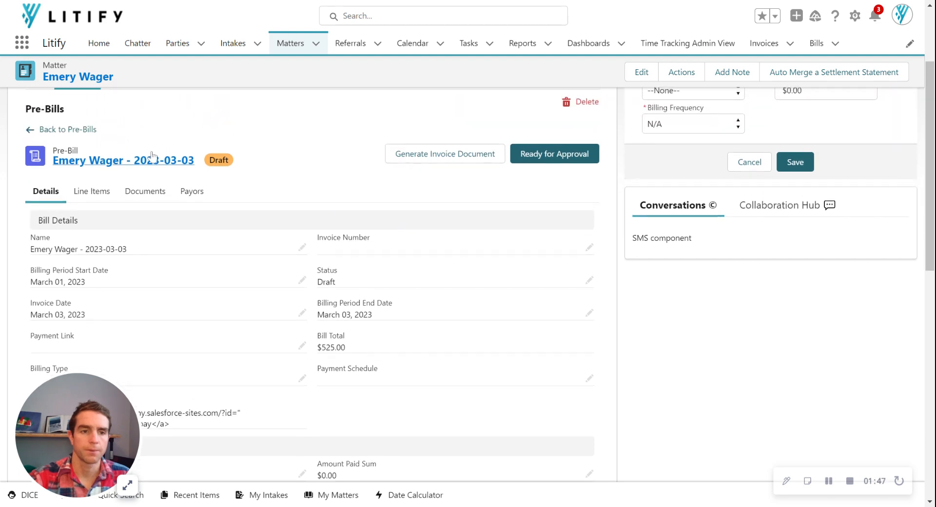
click(90, 198)
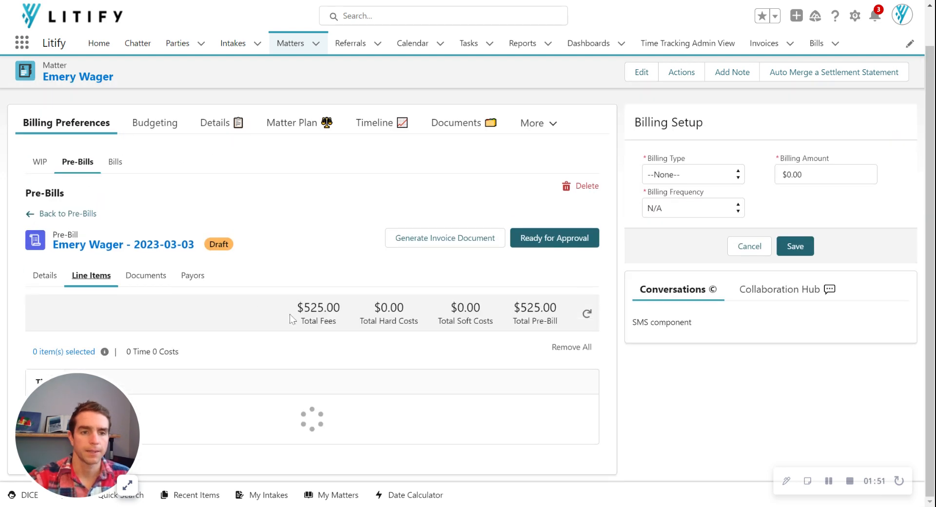
scroll(287, 304, down, 2)
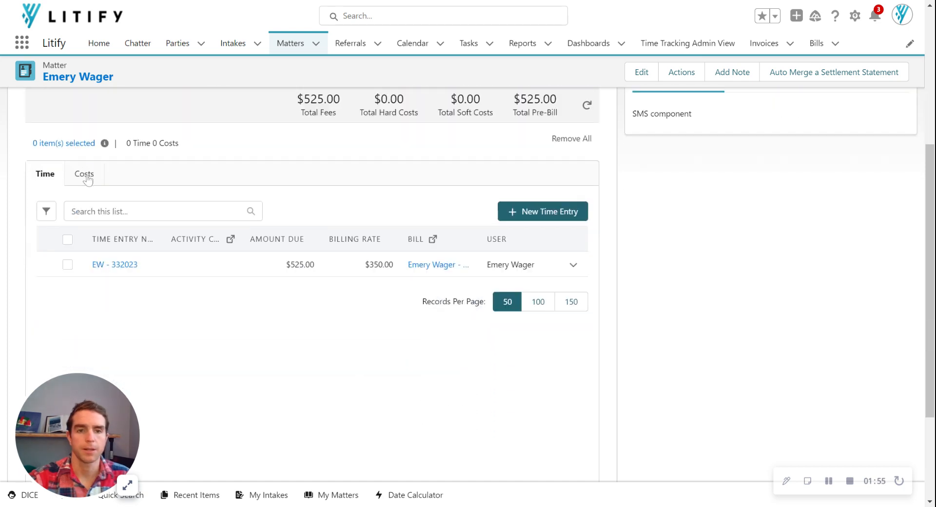
scroll(237, 248, up, 3)
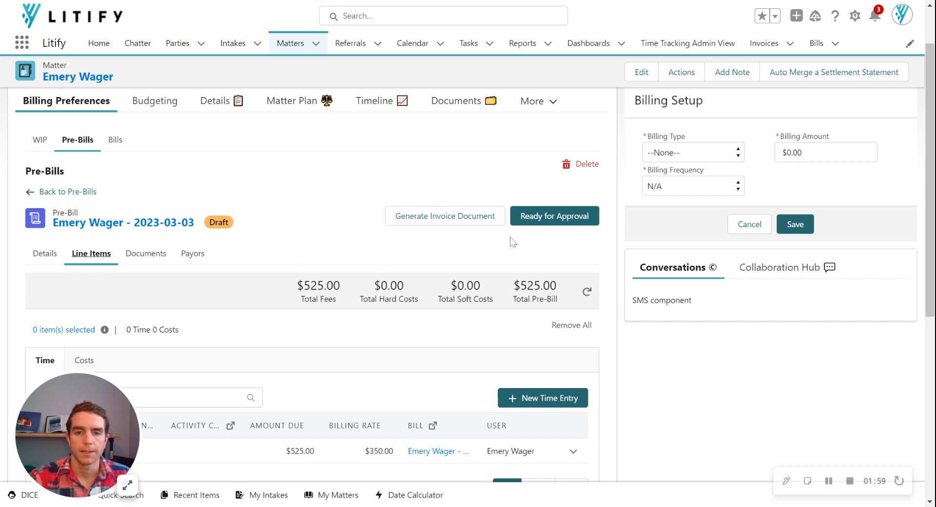
click(545, 222)
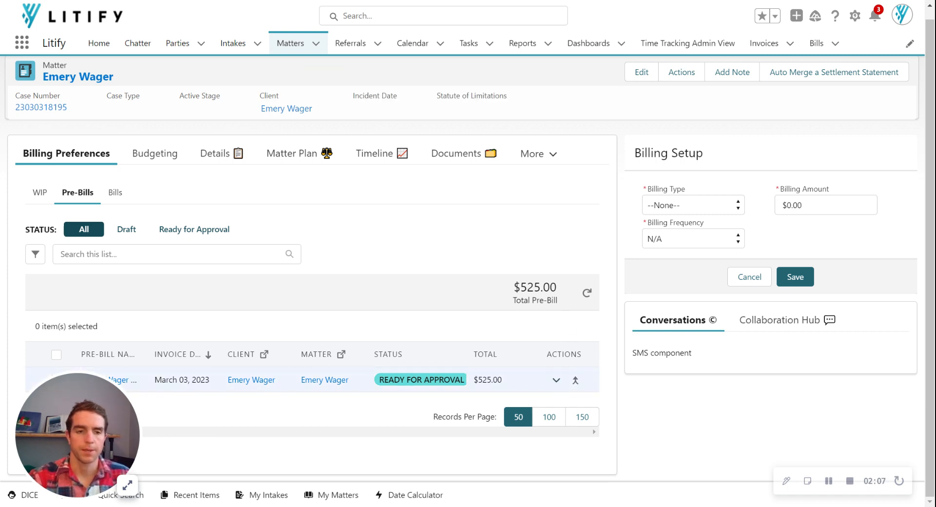
Approve the matter's pre-bill dated March 03, 2023, confirming its billing details.
click(556, 381)
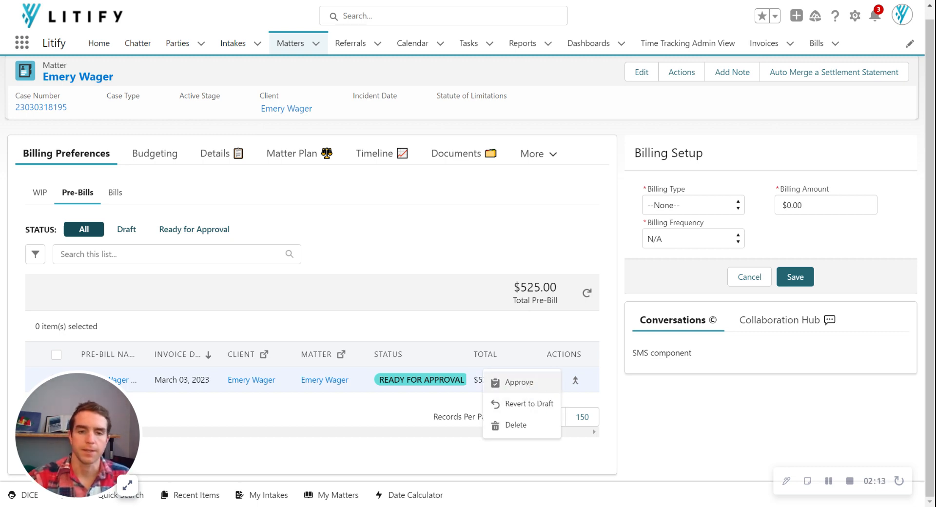
click(520, 383)
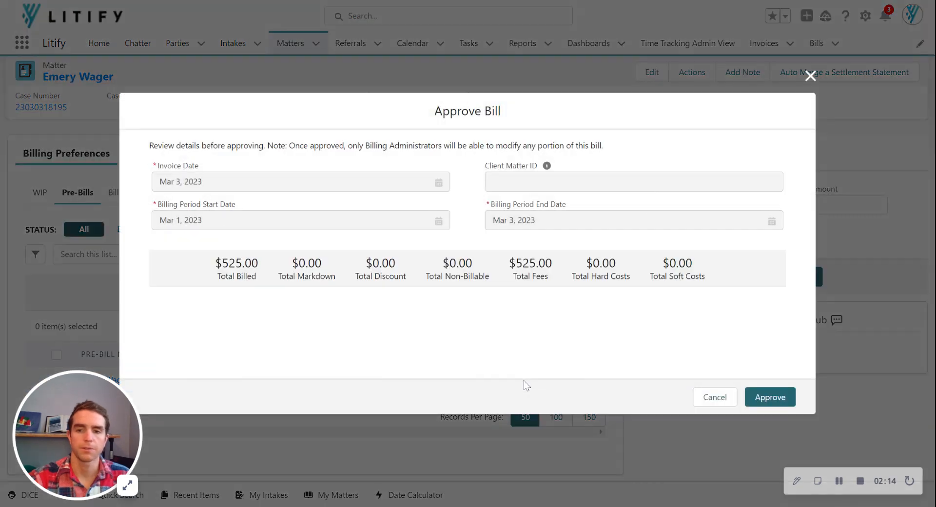
click(770, 398)
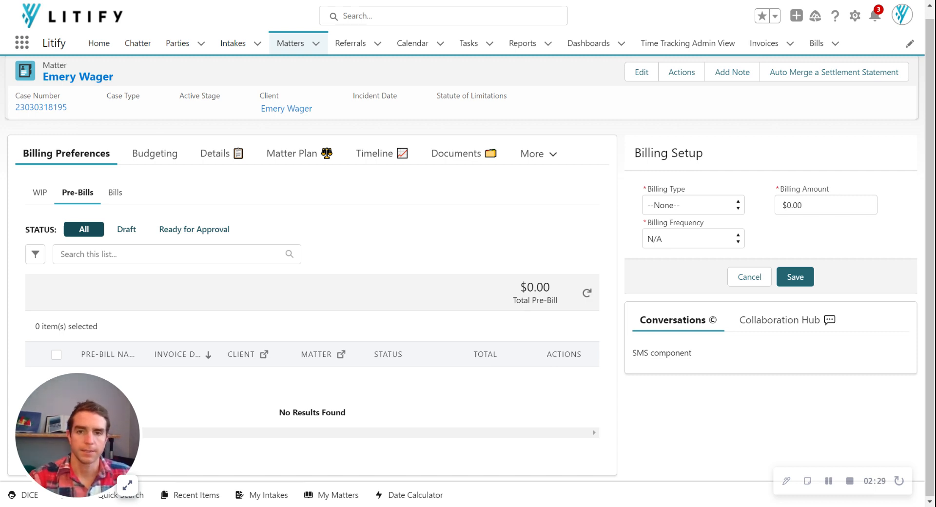
Open the matter's newest draft invoice from the list of all invoices and examine its details and payment site link.
click(789, 44)
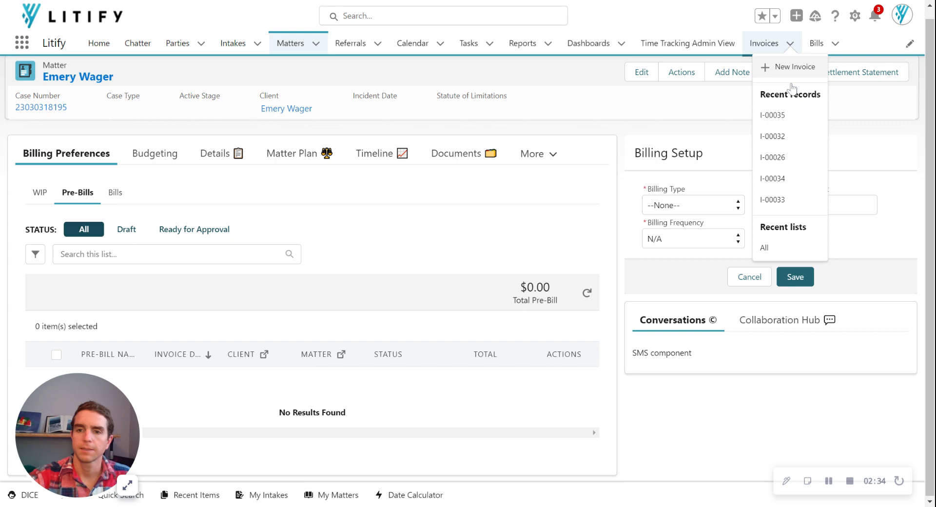
click(798, 246)
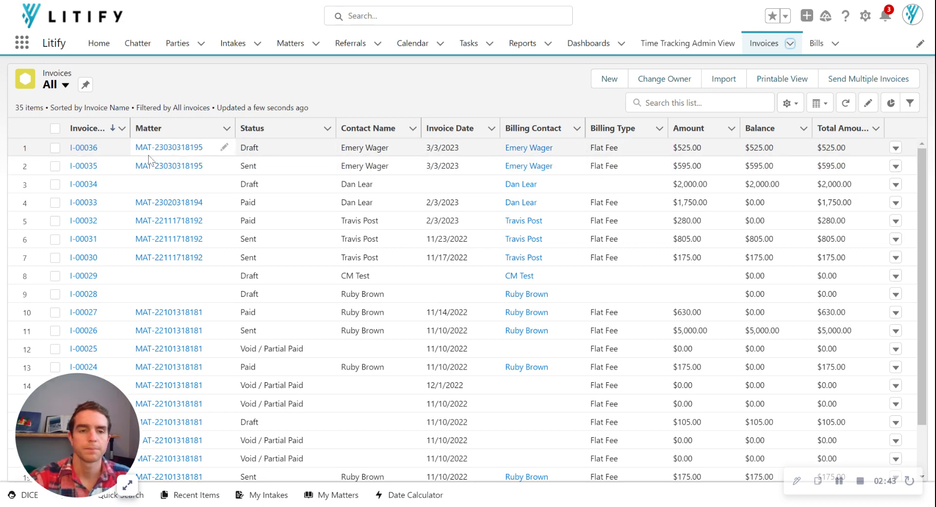
click(84, 148)
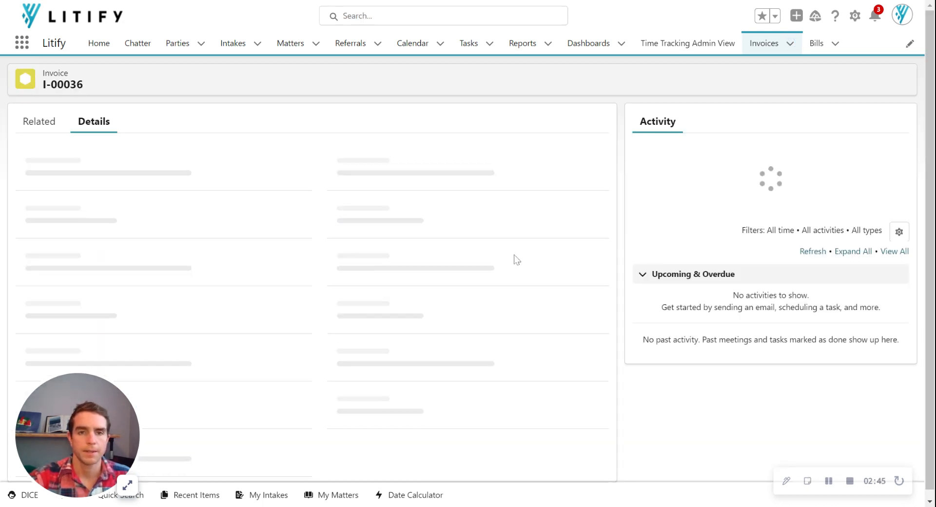
scroll(263, 240, down, 1)
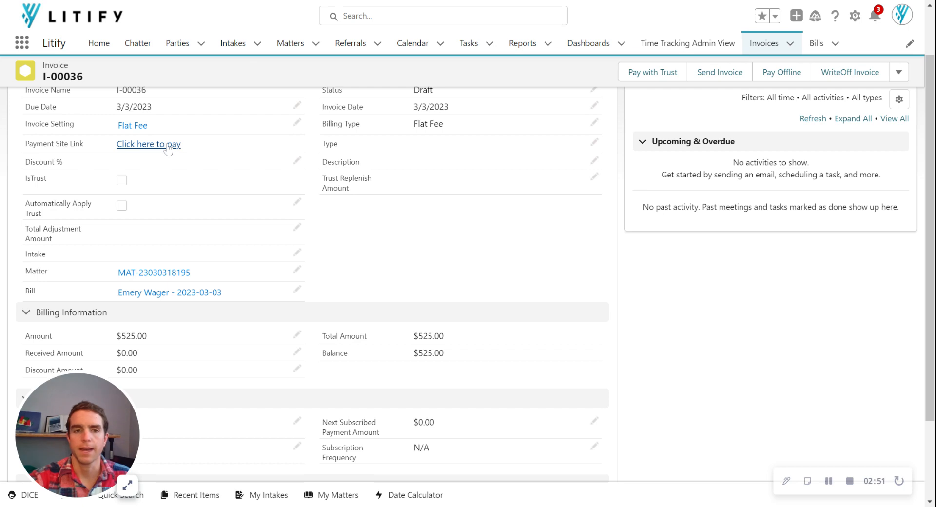
scroll(421, 214, up, 1)
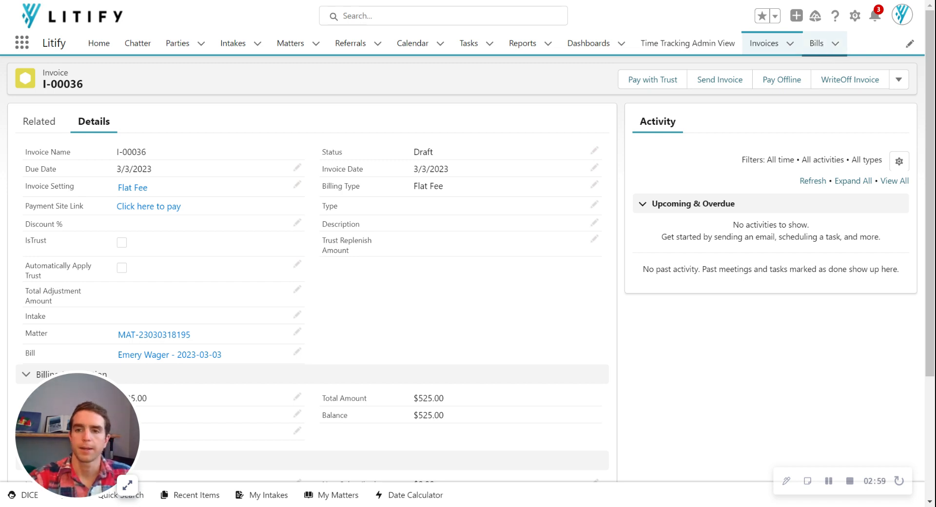
Open the most recent 2023-03-03 bill from the recently viewed bills to examine its details.
click(837, 47)
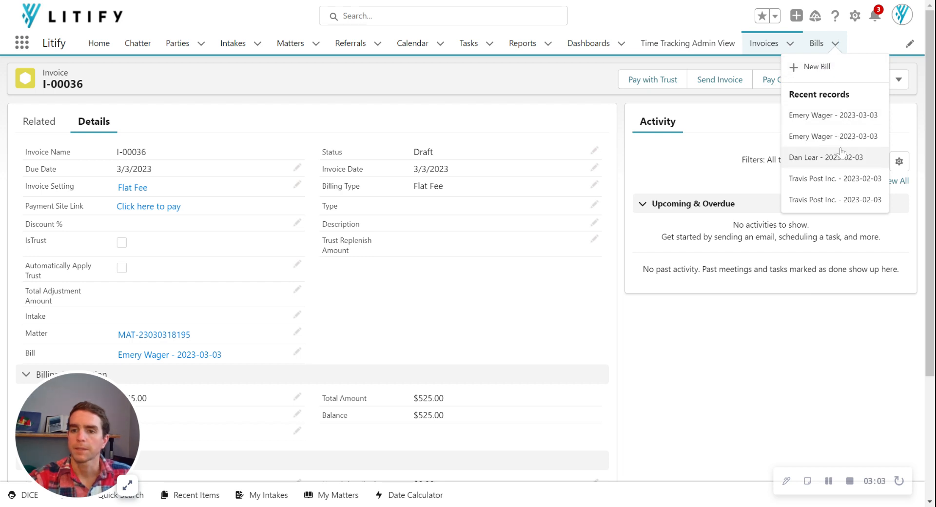
click(816, 45)
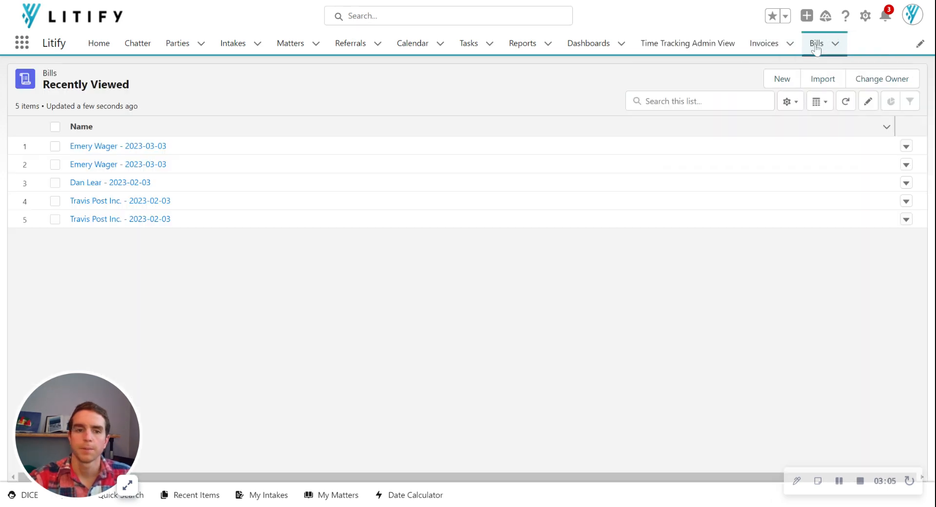
click(146, 146)
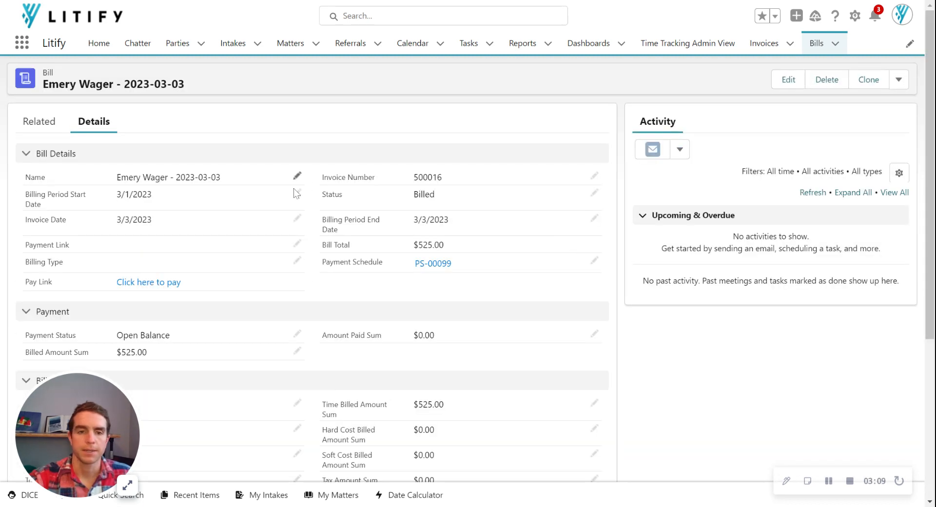